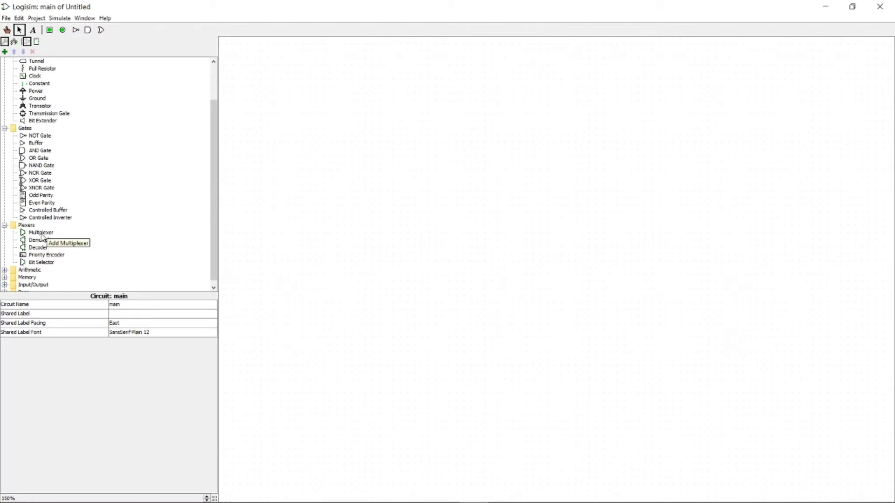
Step: Place a multiplexer in the upper middle of the canvas and draw wires from its two data inputs and its output
{"action": "left_click", "coordinate": [41, 233]}
{"action": "left_click", "coordinate": [531, 185]}
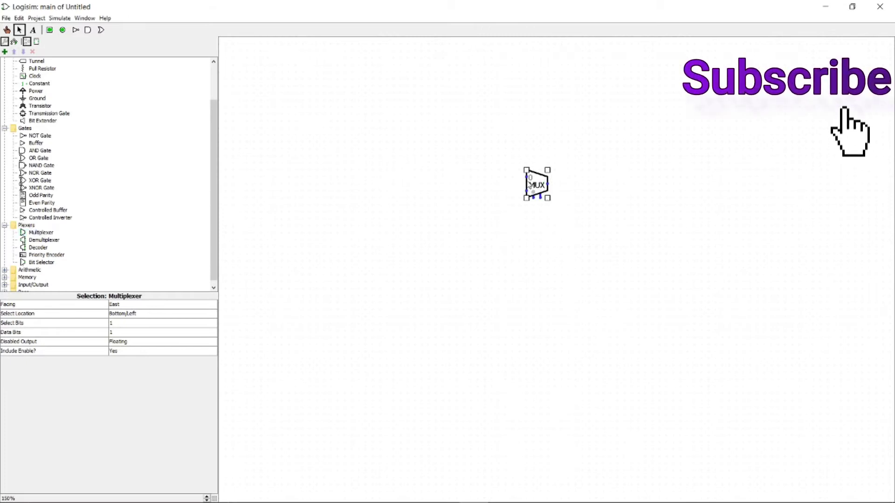
{"action": "left_click_drag", "start_coordinate": [527, 176], "coordinate": [497, 191]}
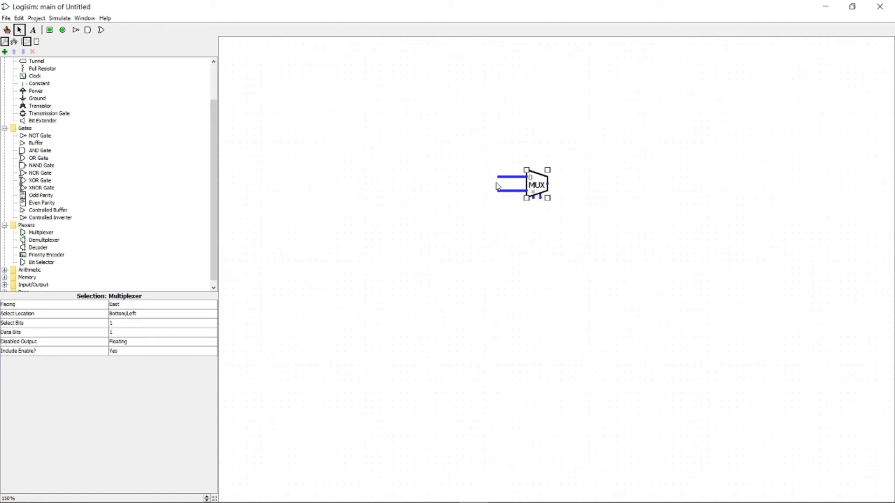
{"action": "left_click_drag", "start_coordinate": [548, 183], "coordinate": [576, 184]}
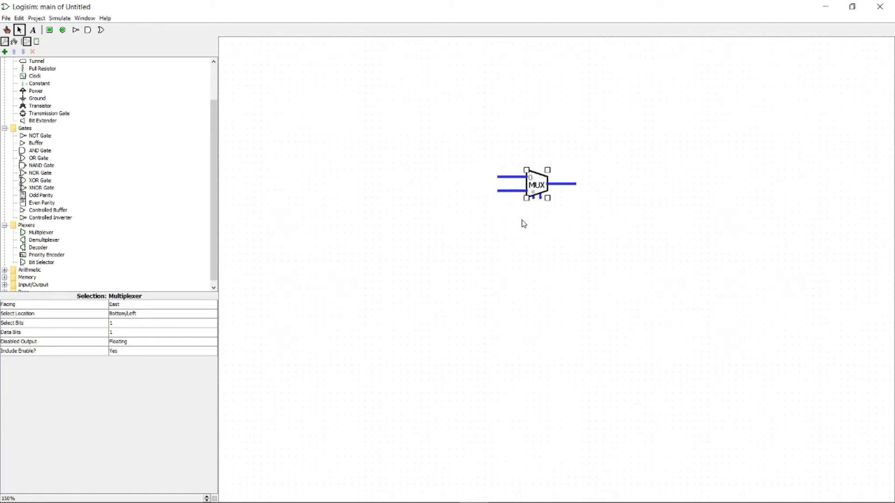
Step: Set the multiplexer's Include Enable option to No and draw a wire down from its select port
{"action": "left_click", "coordinate": [185, 354]}
{"action": "left_click", "coordinate": [180, 371]}
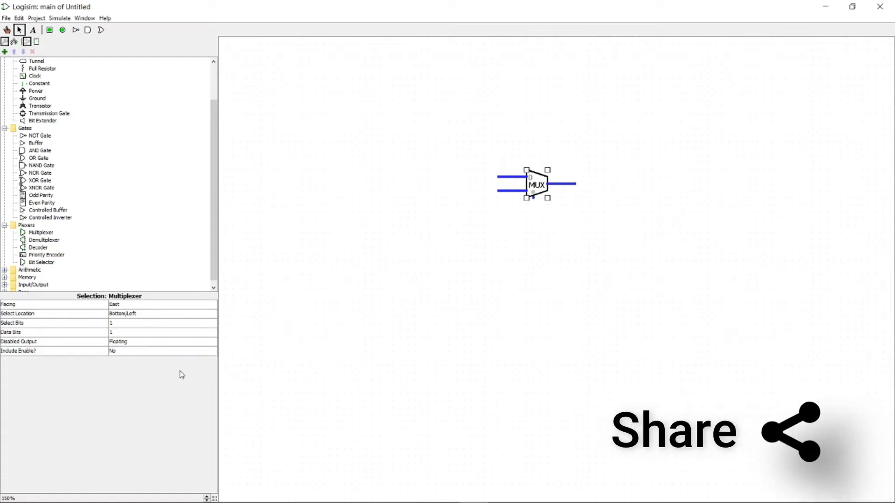
{"action": "left_click_drag", "start_coordinate": [533, 198], "coordinate": [532, 227]}
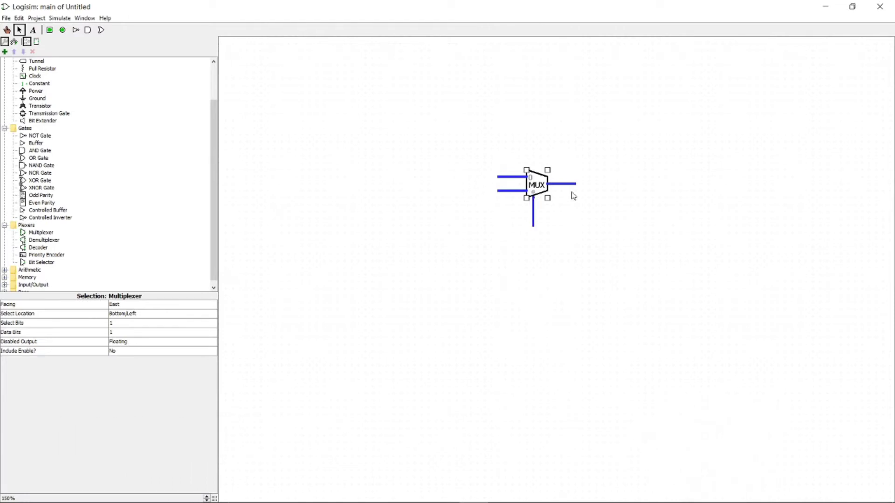
Step: Add input pins to both data wires and the select wire, and an output pin to the multiplexer's output wire
{"action": "left_click", "coordinate": [49, 30]}
{"action": "left_click", "coordinate": [497, 177]}
{"action": "left_click", "coordinate": [497, 191]}
{"action": "left_click", "coordinate": [62, 30]}
{"action": "left_click", "coordinate": [576, 184]}
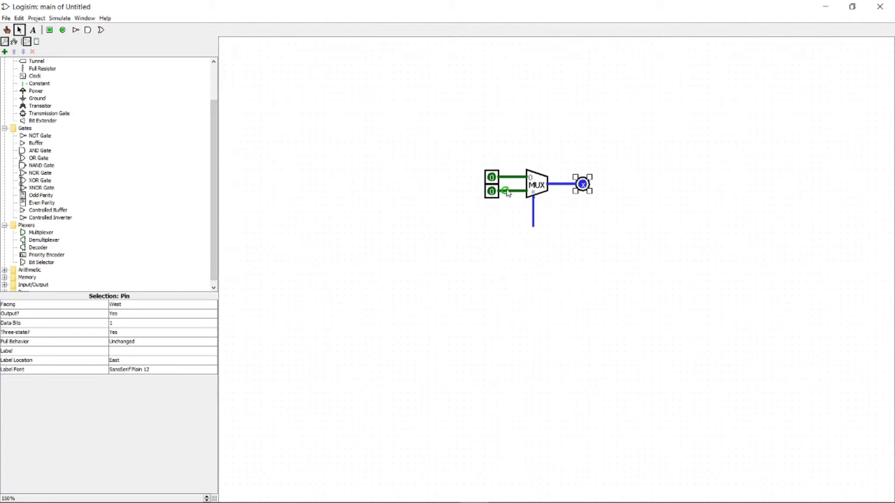
{"action": "left_click", "coordinate": [50, 30]}
{"action": "left_click", "coordinate": [533, 226]}
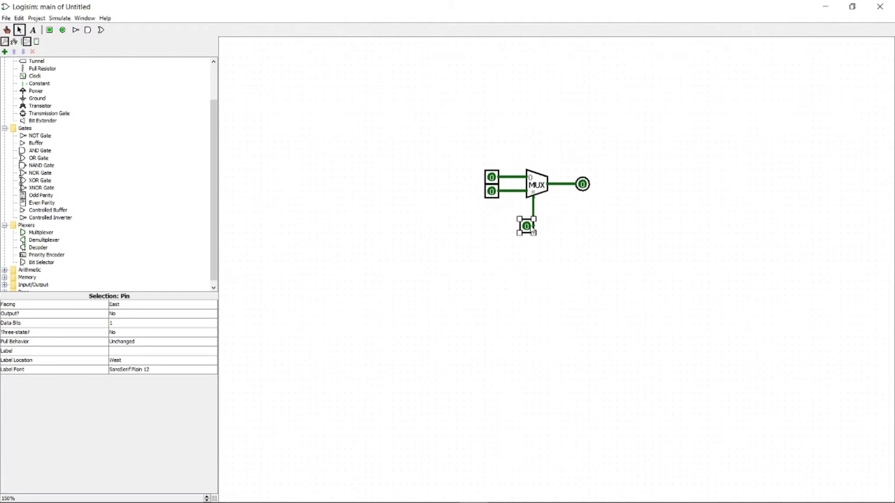
Step: Test the multiplexer by setting its lower data input to 1 and toggling the select input
{"action": "left_click", "coordinate": [7, 29]}
{"action": "left_click", "coordinate": [492, 191]}
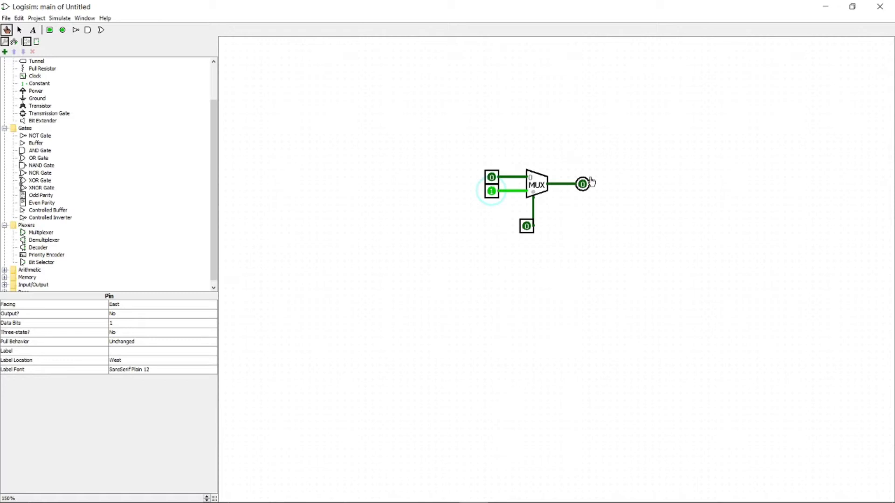
{"action": "left_click", "coordinate": [525, 230]}
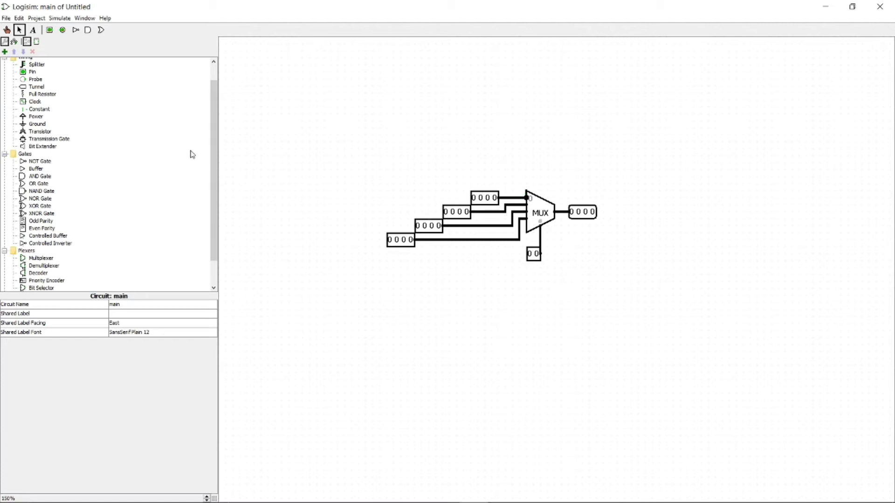
Step: Set the 4-bit multiplexer inputs to 0001, 0010, 0100 and 1000 from the first to the last, and toggle both select bits
{"action": "left_click", "coordinate": [7, 29]}
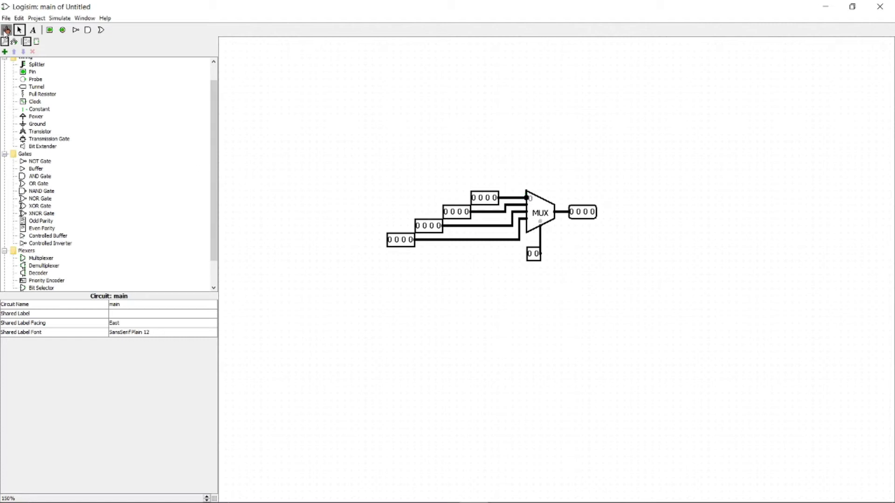
{"action": "left_click", "coordinate": [497, 203]}
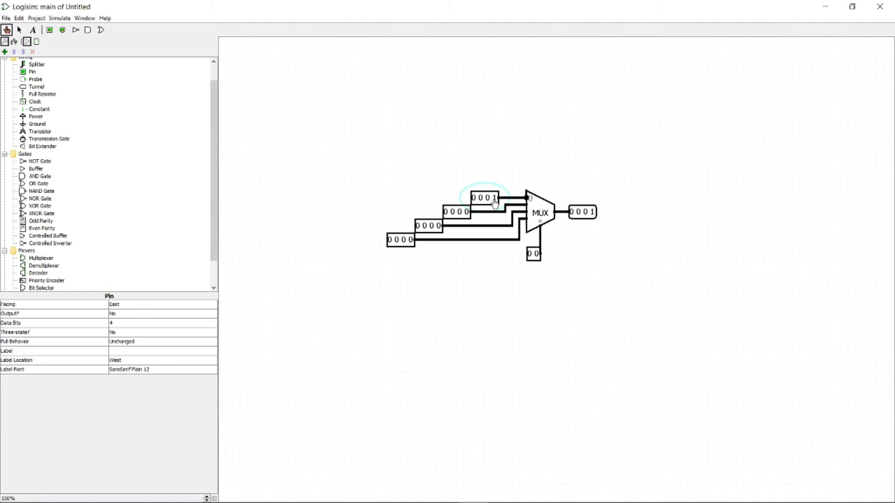
{"action": "left_click", "coordinate": [462, 216]}
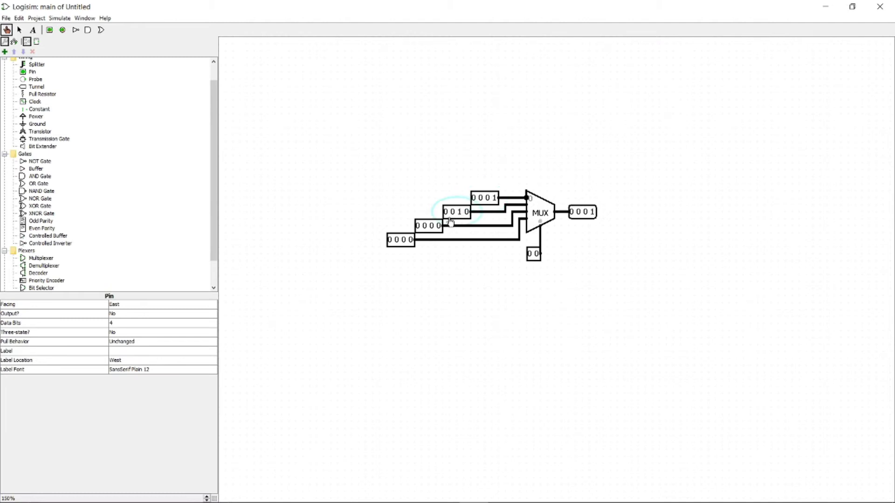
{"action": "left_click", "coordinate": [425, 226]}
{"action": "left_click", "coordinate": [391, 240]}
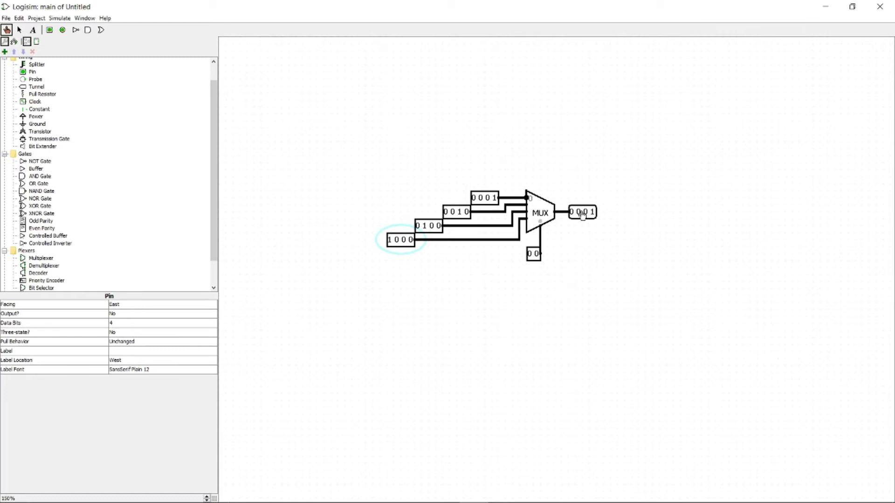
{"action": "left_click", "coordinate": [535, 256]}
{"action": "left_click", "coordinate": [530, 258]}
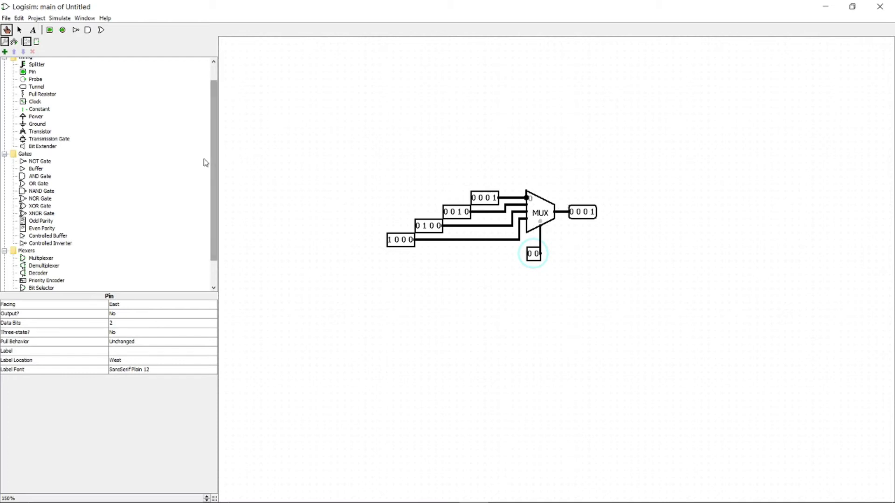
Step: Delete the entire multiplexer circuit, including its pins and wires
{"action": "left_click_drag", "start_coordinate": [215, 163], "coordinate": [214, 186]}
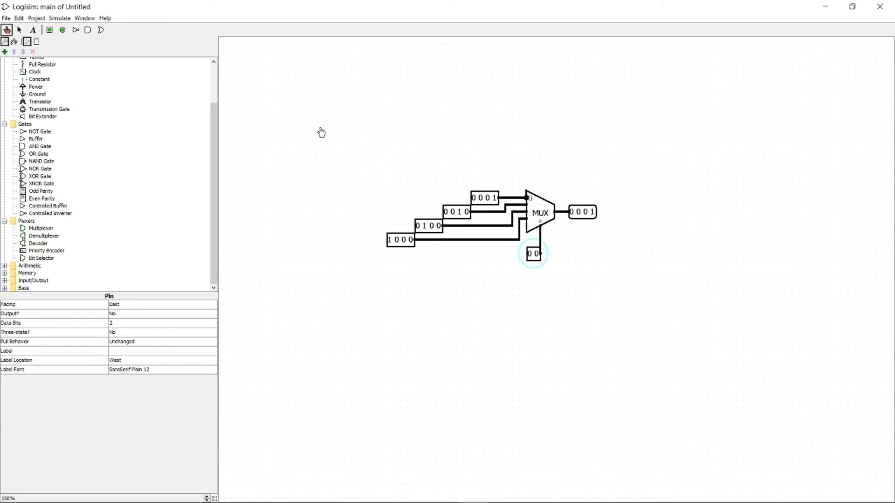
{"action": "left_click", "coordinate": [20, 30]}
{"action": "left_click_drag", "start_coordinate": [350, 144], "coordinate": [846, 402]}
{"action": "key", "text": "Delete"}
Step: Place a demultiplexer in the upper middle of the canvas, wire its data input, and set its Select Bits to 2
{"action": "left_click", "coordinate": [44, 236]}
{"action": "left_click", "coordinate": [513, 185]}
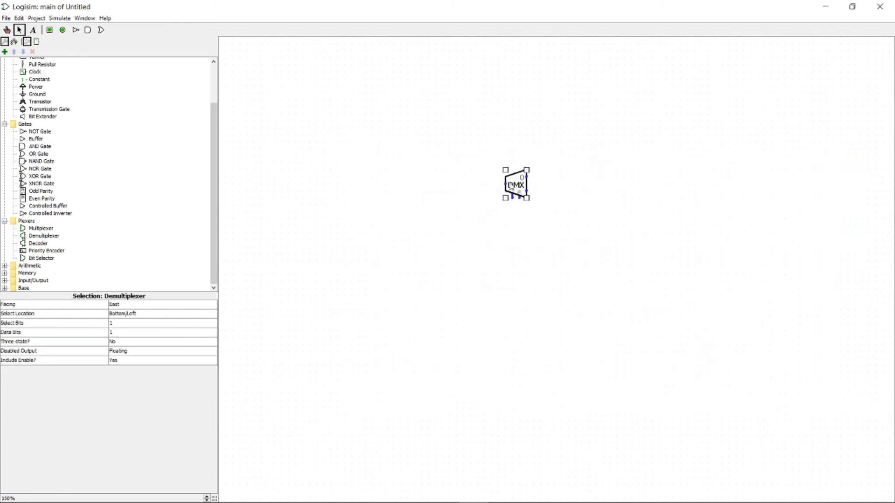
{"action": "left_click_drag", "start_coordinate": [506, 184], "coordinate": [476, 184]}
{"action": "left_click", "coordinate": [141, 323]}
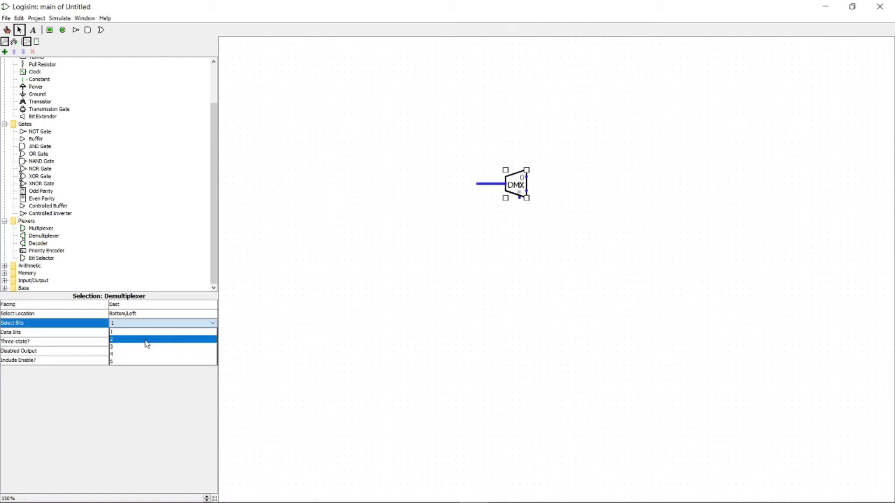
{"action": "left_click", "coordinate": [146, 341]}
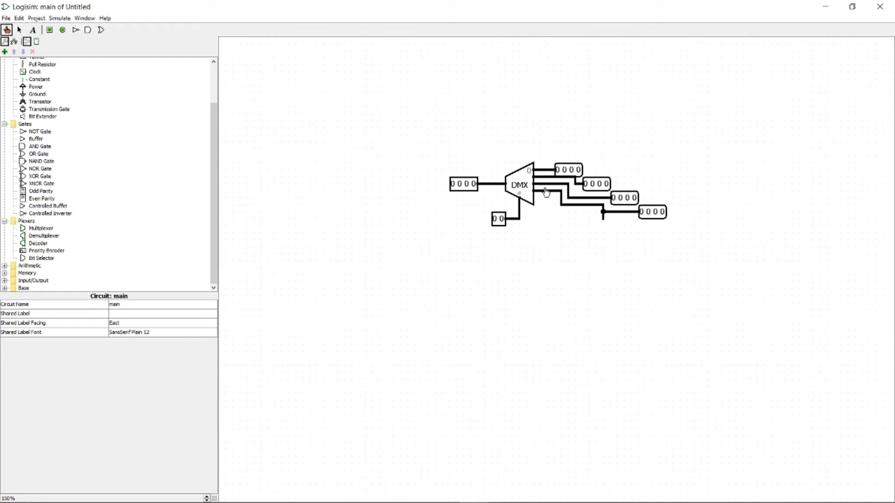
Step: Test the demultiplexer by setting its 4-bit data input to 0101 and its select input to 01
{"action": "left_click", "coordinate": [472, 185]}
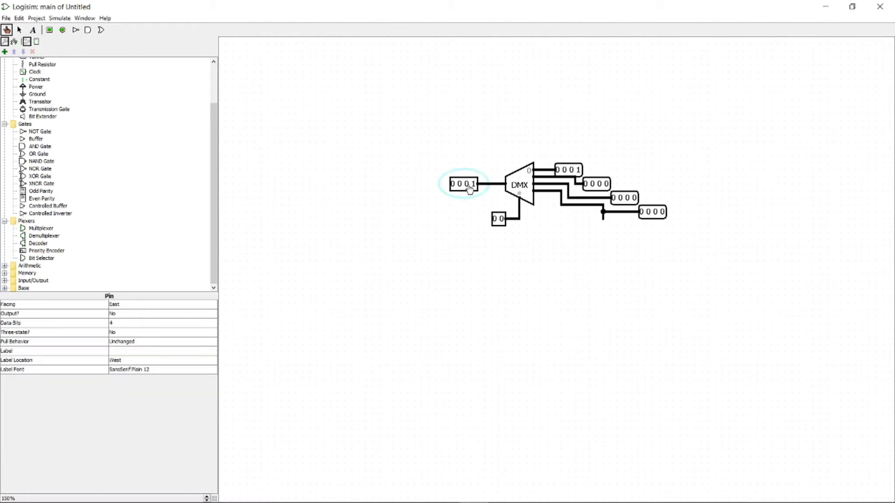
{"action": "left_click", "coordinate": [460, 185]}
{"action": "left_click", "coordinate": [500, 220]}
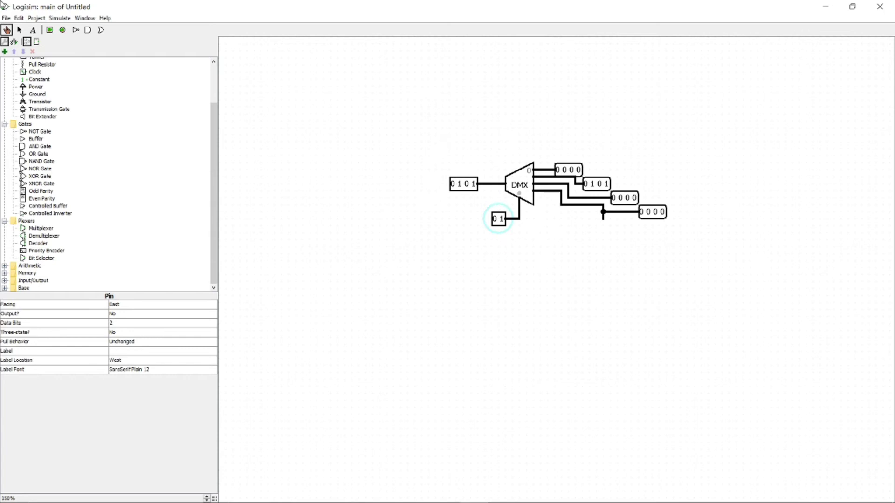
Step: Select the whole demultiplexer circuit with its pins and wires and clear it from the canvas
{"action": "left_click", "coordinate": [20, 30]}
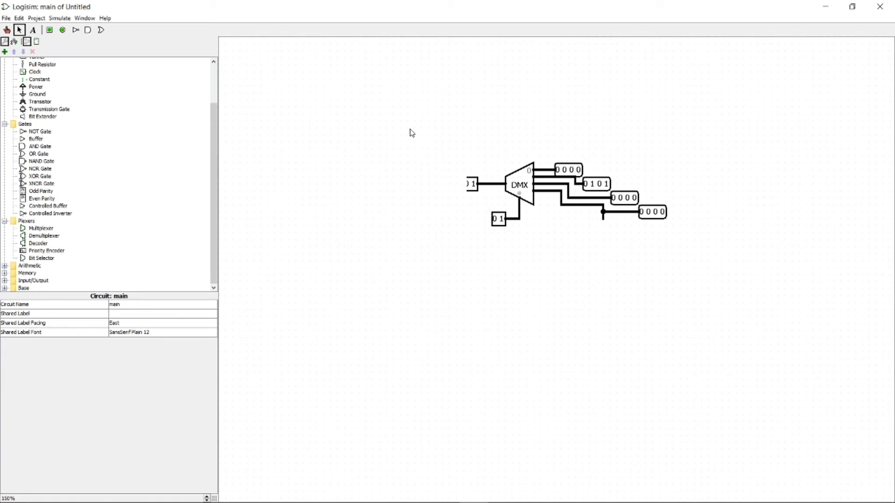
{"action": "left_click_drag", "start_coordinate": [820, 355], "coordinate": [820, 355]}
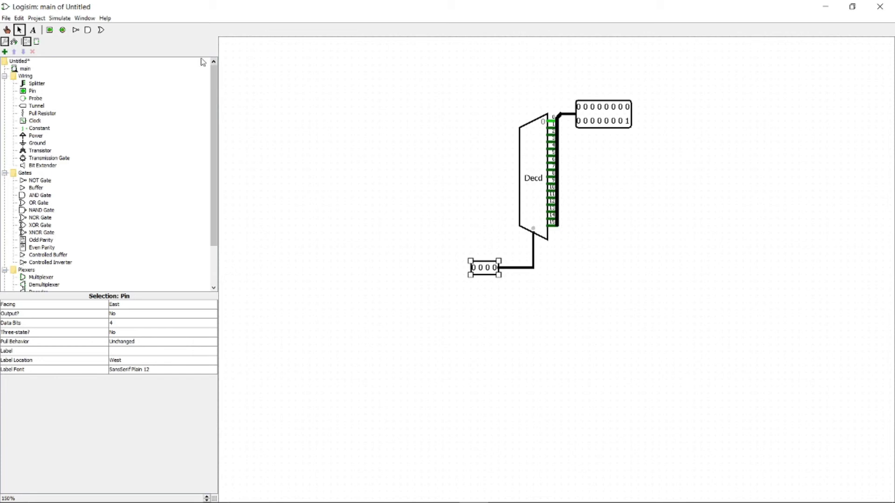
Step: Test the decoder by setting its 4-bit select input to 0101 and to 0111
{"action": "left_click", "coordinate": [7, 30]}
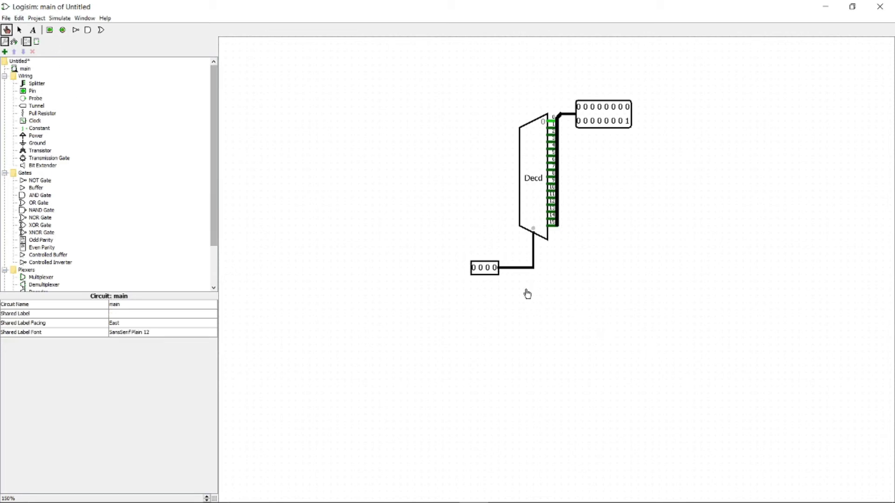
{"action": "left_click", "coordinate": [494, 269]}
{"action": "left_click", "coordinate": [480, 270]}
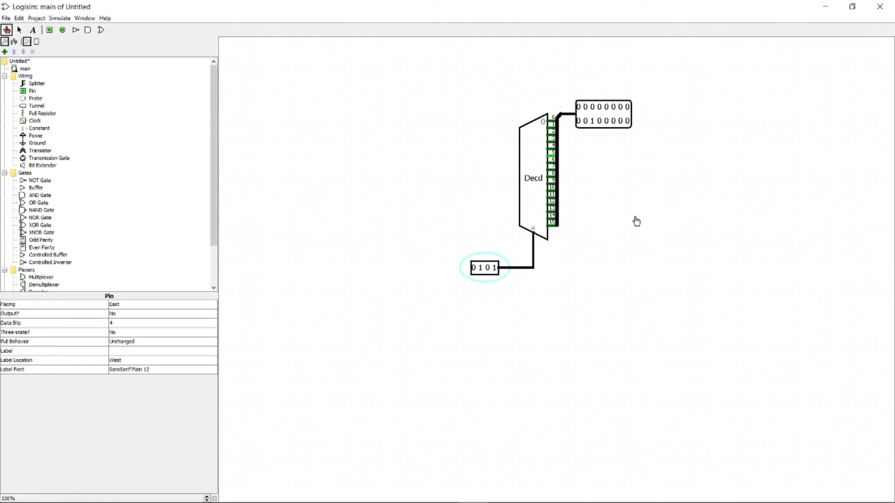
{"action": "left_click", "coordinate": [488, 271]}
Step: Delete the entire decoder circuit, including its splitter, pins and wires
{"action": "left_click_drag", "start_coordinate": [214, 156], "coordinate": [201, 214]}
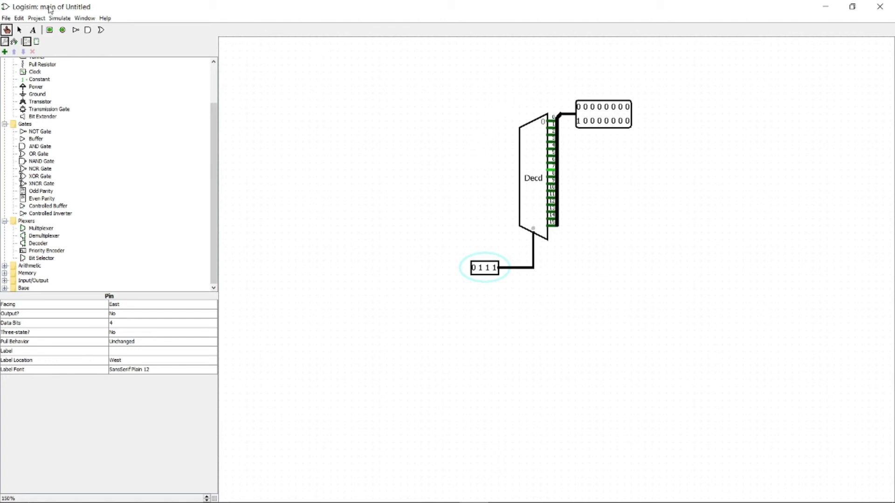
{"action": "left_click", "coordinate": [19, 29]}
{"action": "left_click_drag", "start_coordinate": [446, 60], "coordinate": [687, 328]}
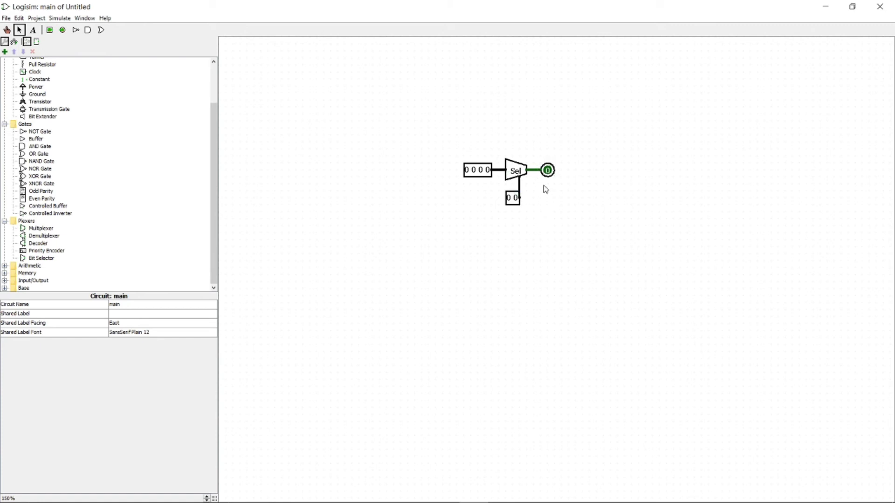
Step: Select the bit selector and choose 1 for its Output Bits
{"action": "left_click", "coordinate": [513, 171]}
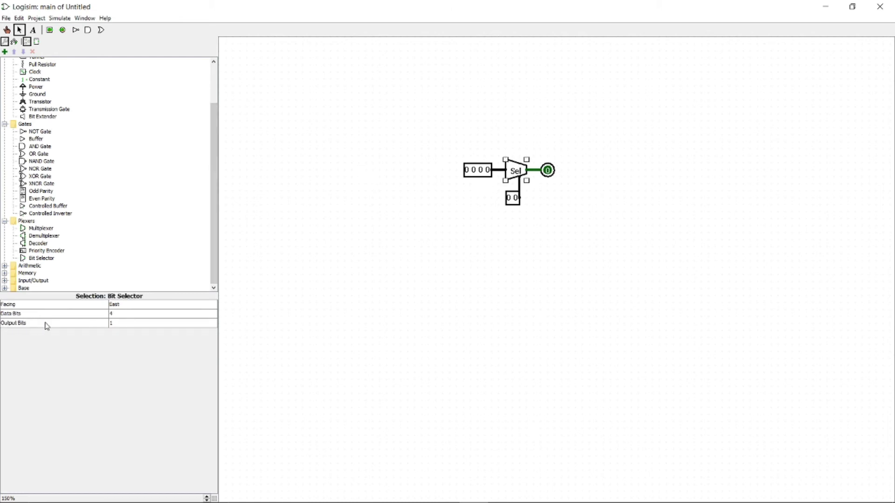
{"action": "left_click", "coordinate": [132, 326]}
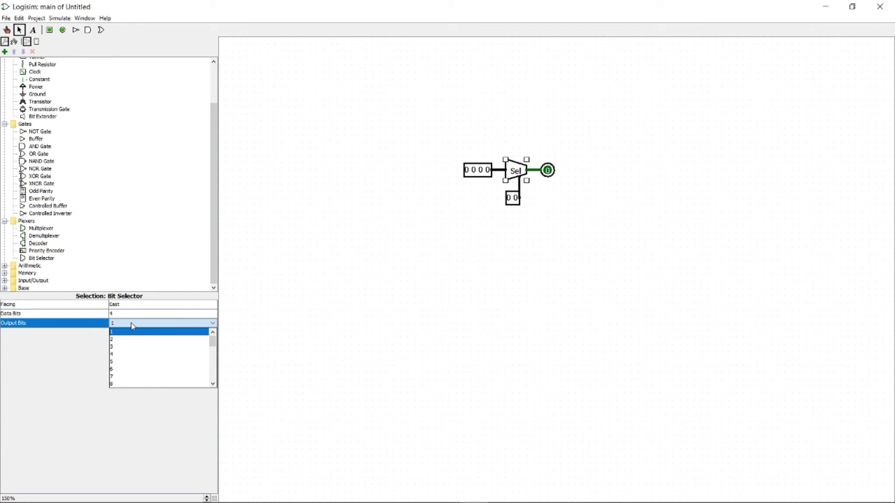
{"action": "left_click", "coordinate": [135, 337]}
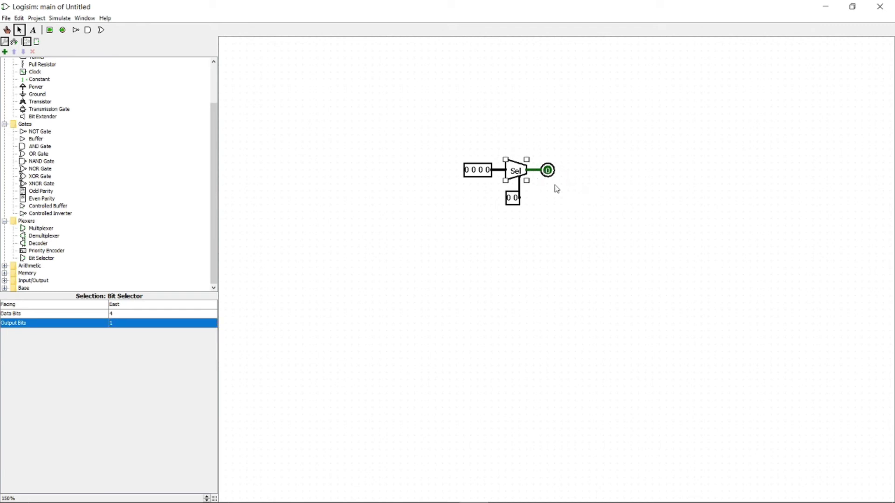
Step: Test the bit selector by setting its 4-bit data input to 0010 and its select input to 01
{"action": "left_click", "coordinate": [7, 31]}
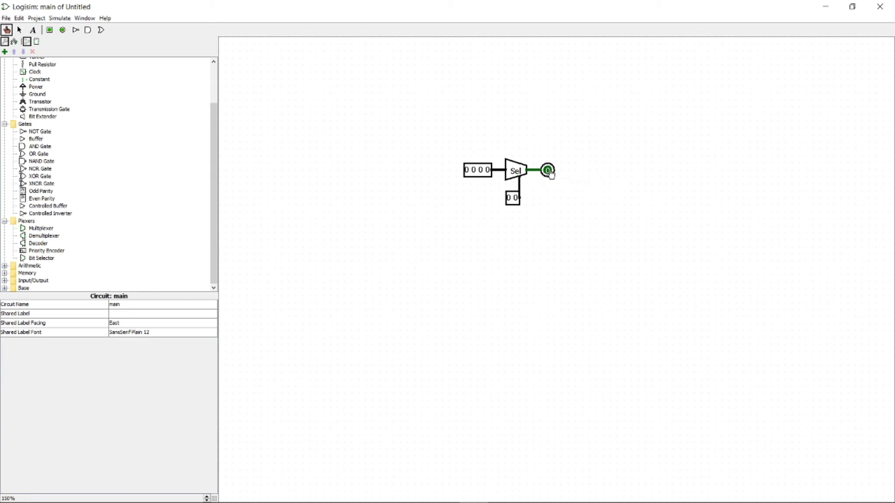
{"action": "left_click", "coordinate": [482, 173]}
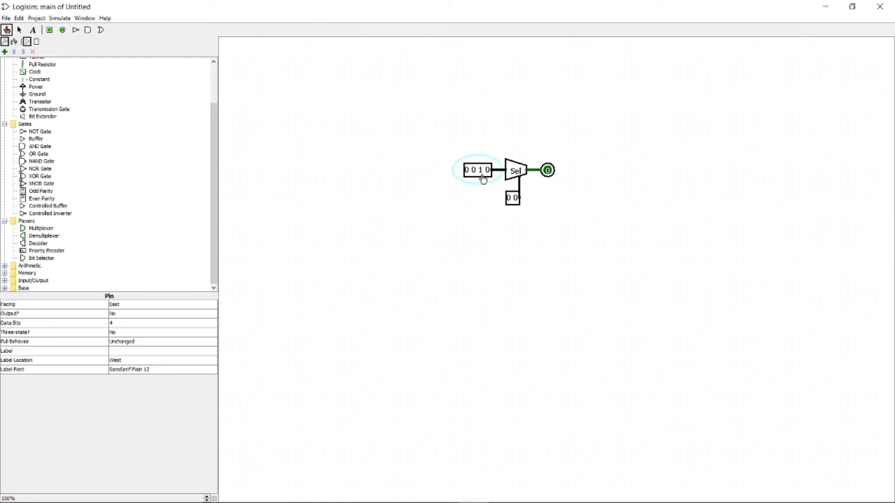
{"action": "left_click", "coordinate": [516, 201]}
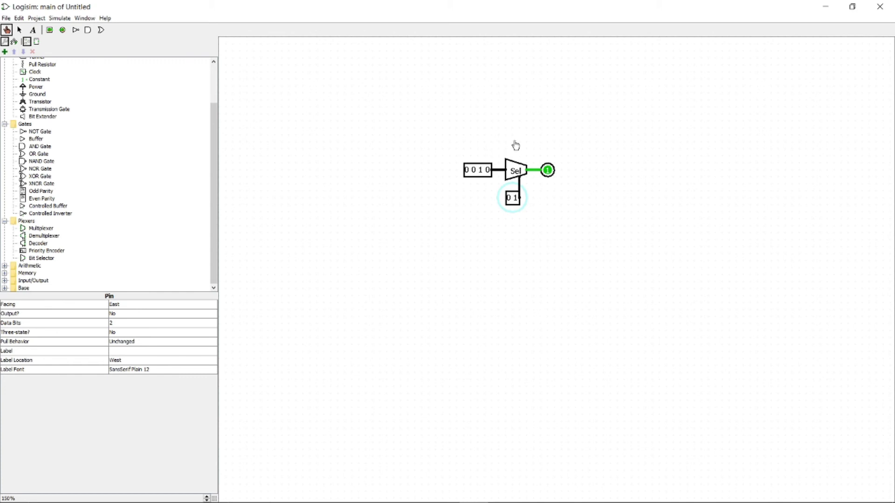
Step: Place a multiplexer beside and below the bit selector circuit, and set the bit selector's select input to 11
{"action": "left_click", "coordinate": [41, 228]}
{"action": "left_click", "coordinate": [625, 233]}
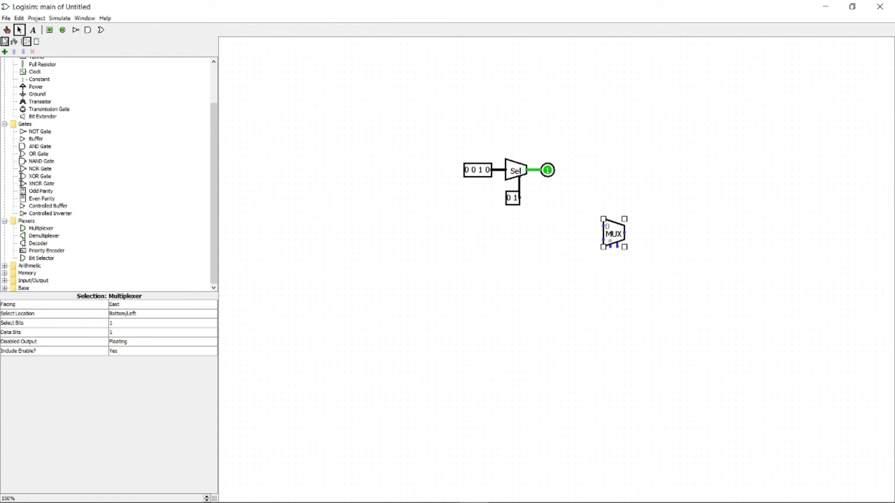
{"action": "left_click", "coordinate": [6, 30]}
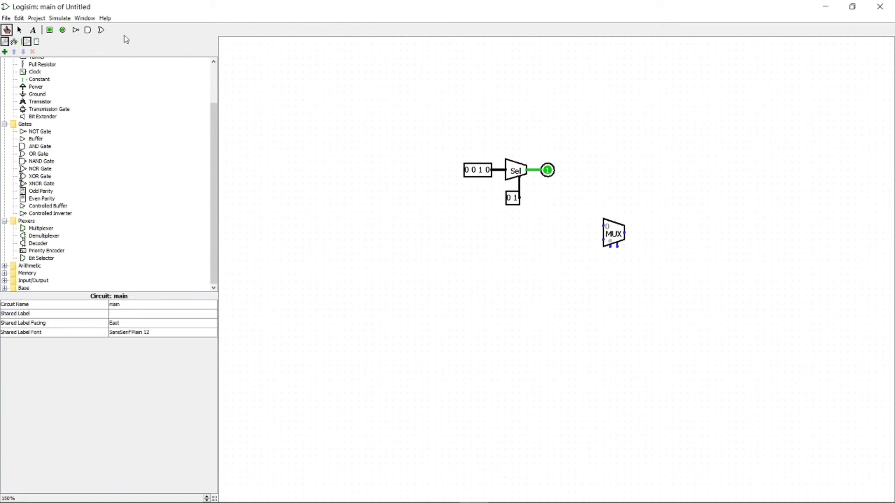
{"action": "left_click", "coordinate": [509, 198]}
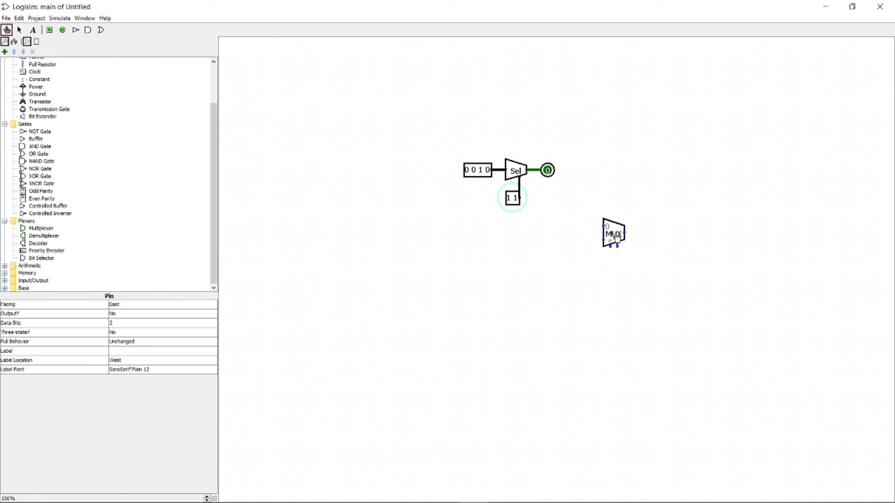
Step: Move the multiplexer above the bit selector, wiring its select input to the bit selector's output and adding wire stubs at its output and upper data input
{"action": "left_click", "coordinate": [20, 29]}
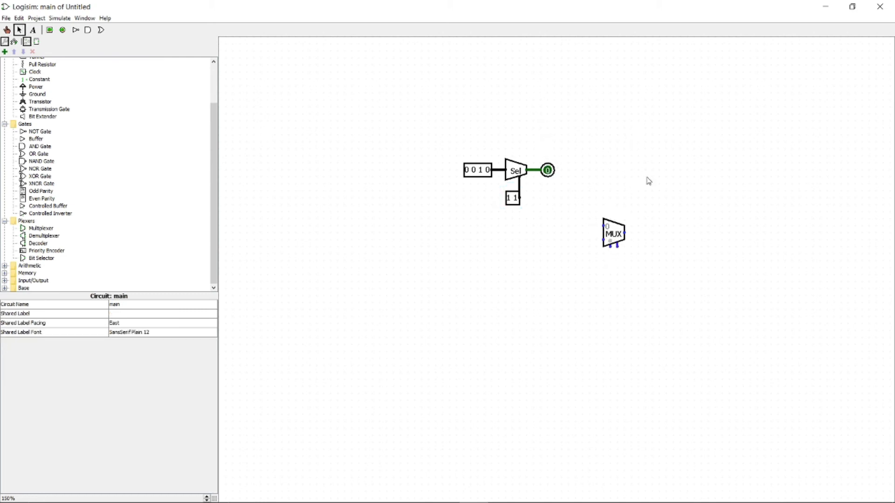
{"action": "left_click_drag", "start_coordinate": [617, 226], "coordinate": [589, 122]}
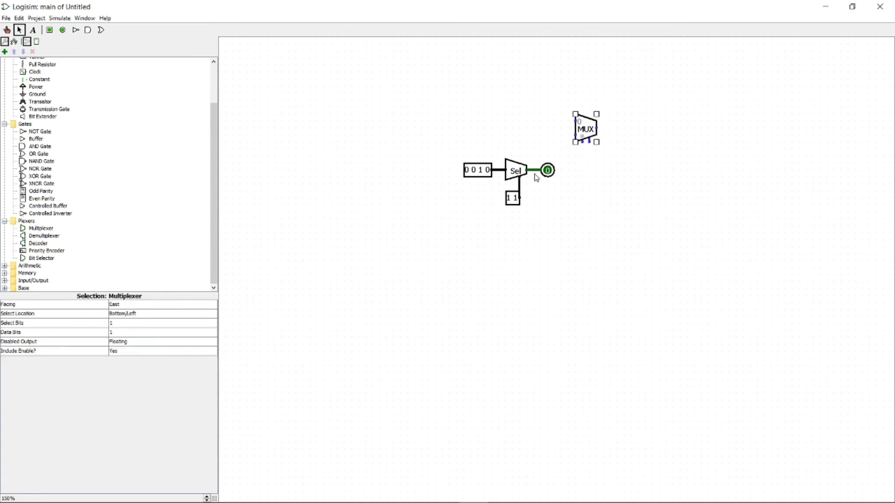
{"action": "mouse_move", "coordinate": [535, 172]}
{"action": "left_mouse_down"}
{"action": "mouse_move", "coordinate": [589, 142]}
{"action": "mouse_move", "coordinate": [587, 159]}
{"action": "mouse_move", "coordinate": [582, 140]}
{"action": "left_mouse_up"}
{"action": "left_click_drag", "start_coordinate": [597, 128], "coordinate": [617, 128]}
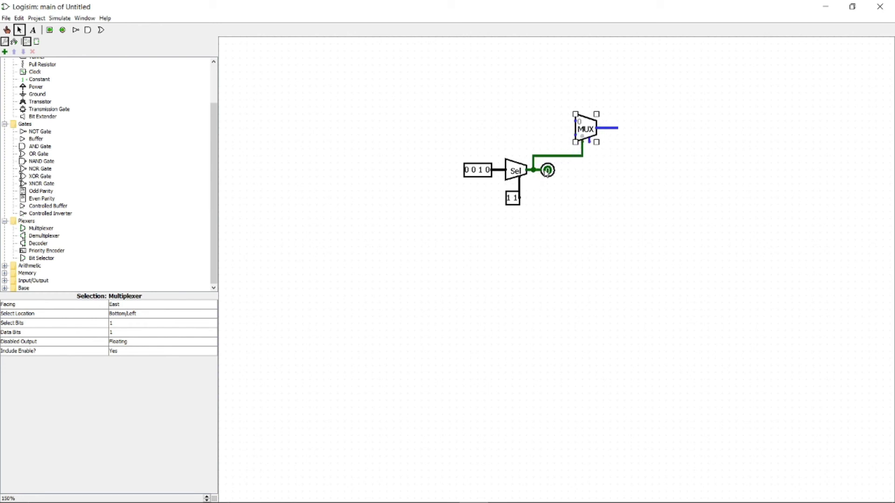
{"action": "left_click_drag", "start_coordinate": [575, 121], "coordinate": [539, 120]}
Step: Expand the Arithmetic, Memory, Input/Output and Base libraries and look through the components they contain
{"action": "left_click", "coordinate": [4, 266]}
{"action": "scroll", "coordinate": [45, 231], "scroll_direction": "down", "scroll_amount": 2}
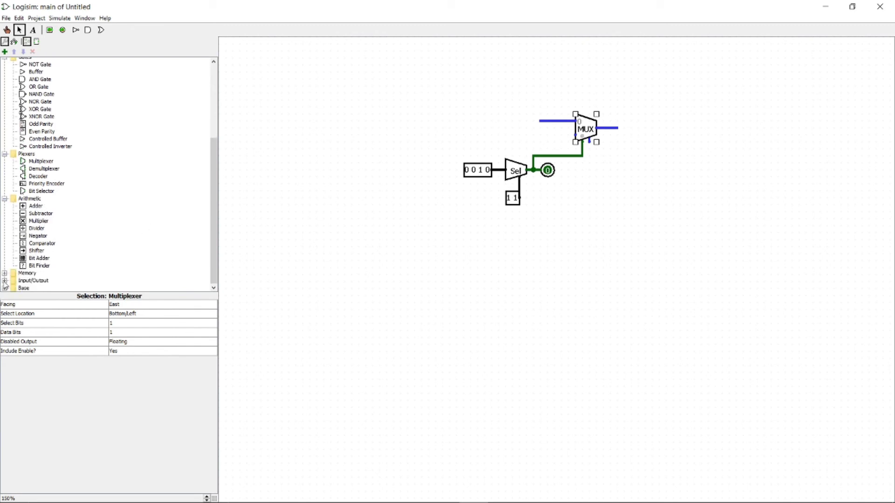
{"action": "left_click", "coordinate": [5, 273]}
{"action": "scroll", "coordinate": [46, 269], "scroll_direction": "down", "scroll_amount": 1}
{"action": "scroll", "coordinate": [70, 233], "scroll_direction": "up", "scroll_amount": 1}
{"action": "left_click_drag", "start_coordinate": [217, 211], "coordinate": [217, 221]}
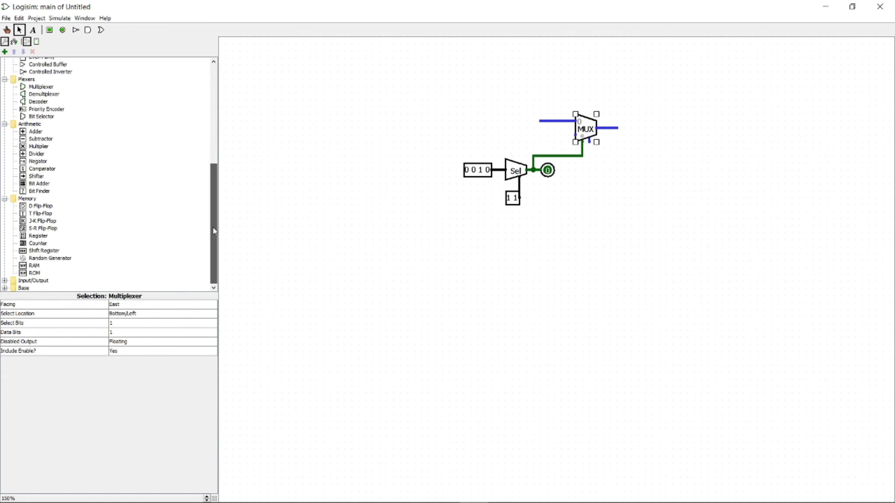
{"action": "left_click", "coordinate": [4, 281]}
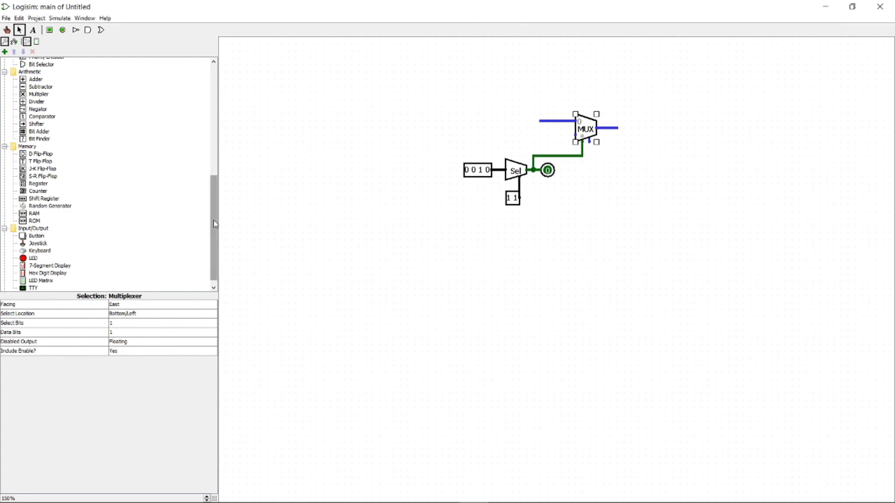
{"action": "scroll", "coordinate": [213, 220], "scroll_direction": "down", "scroll_amount": 1}
{"action": "left_click", "coordinate": [5, 288]}
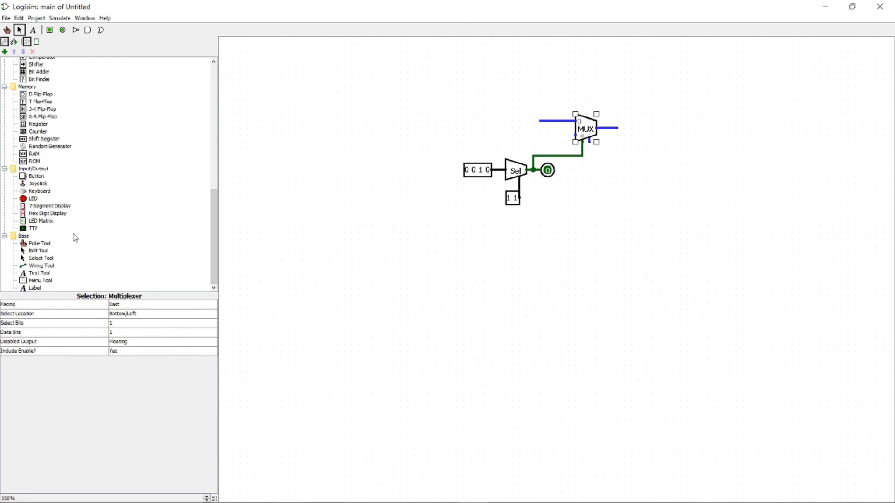
{"action": "scroll", "coordinate": [76, 239], "scroll_direction": "up", "scroll_amount": 3}
{"action": "scroll", "coordinate": [140, 242], "scroll_direction": "down", "scroll_amount": 2}
{"action": "scroll", "coordinate": [195, 228], "scroll_direction": "up", "scroll_amount": 5}
{"action": "scroll", "coordinate": [196, 228], "scroll_direction": "down", "scroll_amount": 6}
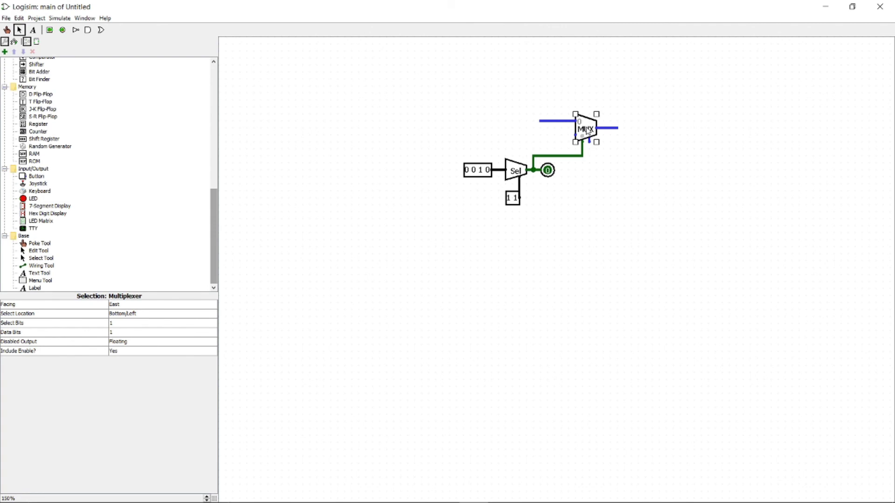
Step: Place a second multiplexer in the empty area below the bit selector circuit
{"action": "left_click", "coordinate": [484, 261]}
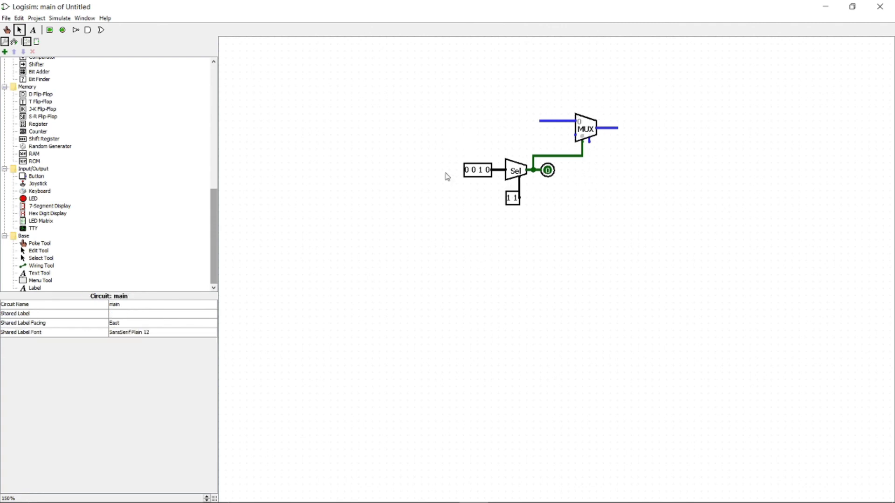
{"action": "left_click", "coordinate": [513, 175]}
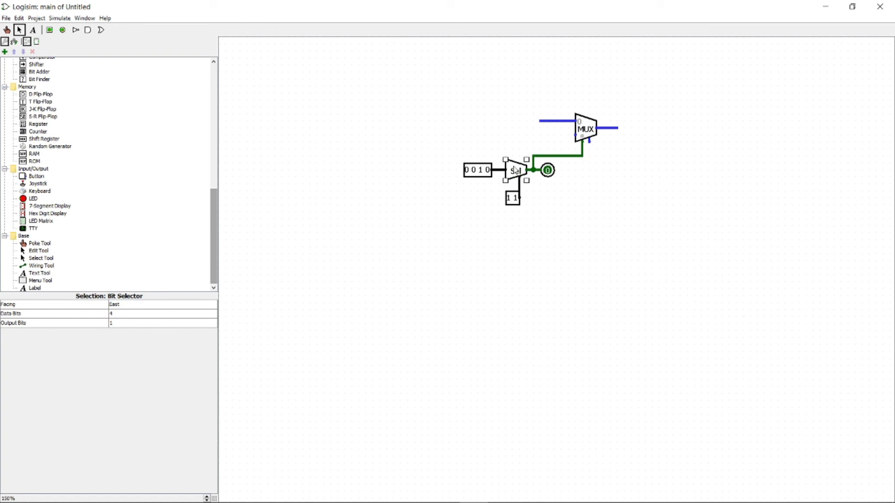
{"action": "scroll", "coordinate": [37, 118], "scroll_direction": "up", "scroll_amount": 5}
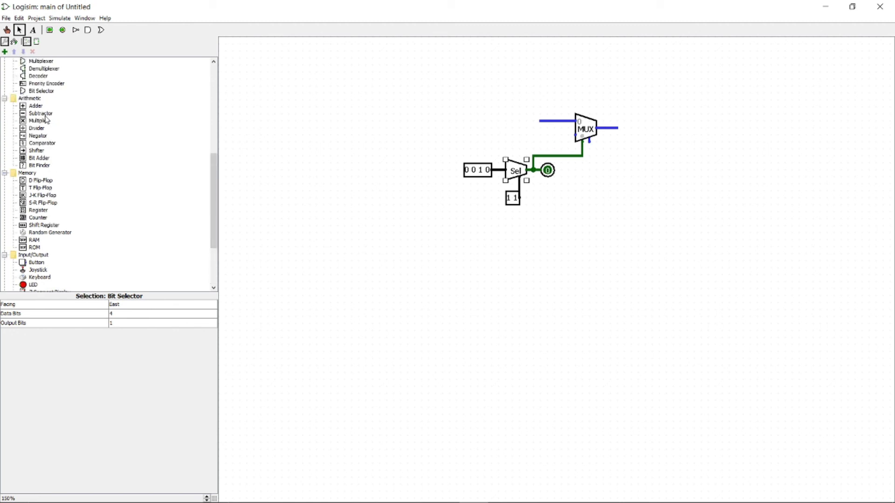
{"action": "left_click", "coordinate": [37, 84]}
{"action": "left_click", "coordinate": [485, 296]}
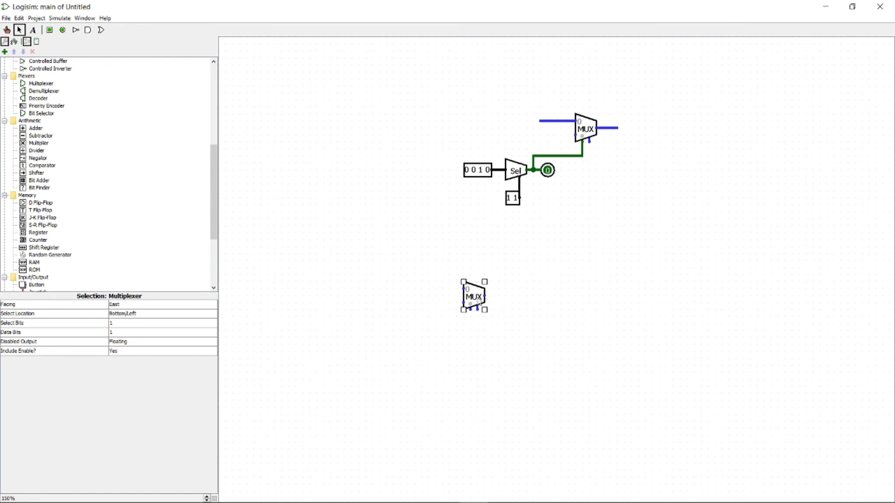
Step: Try the second multiplexer's Facing as West and North, and set it to South
{"action": "left_click", "coordinate": [143, 305]}
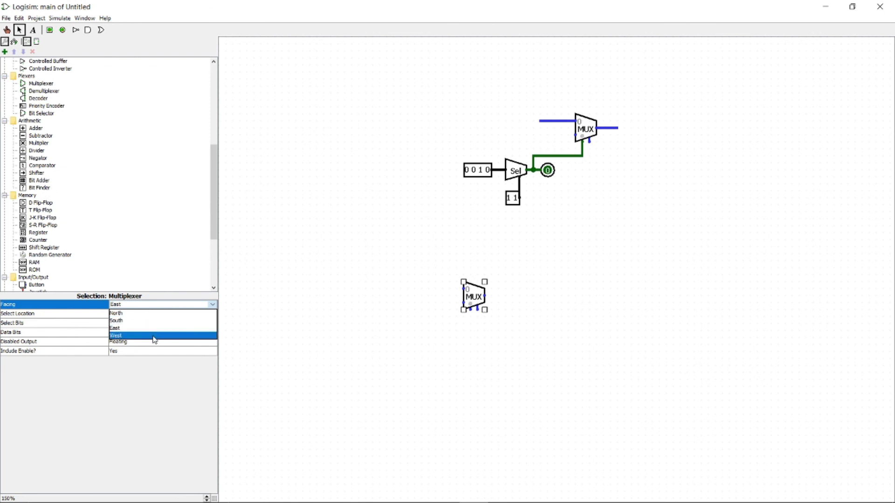
{"action": "left_click", "coordinate": [155, 336]}
{"action": "left_click", "coordinate": [146, 305]}
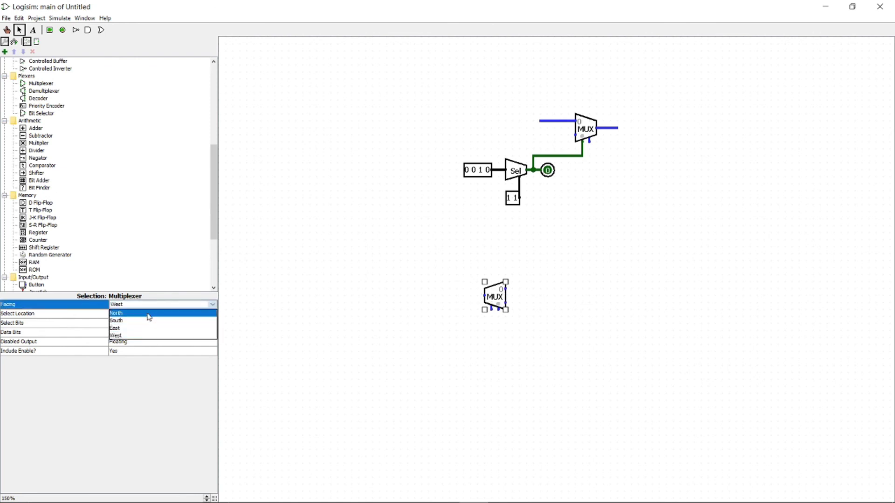
{"action": "left_click", "coordinate": [148, 314]}
{"action": "left_click", "coordinate": [149, 305]}
{"action": "left_click", "coordinate": [149, 321]}
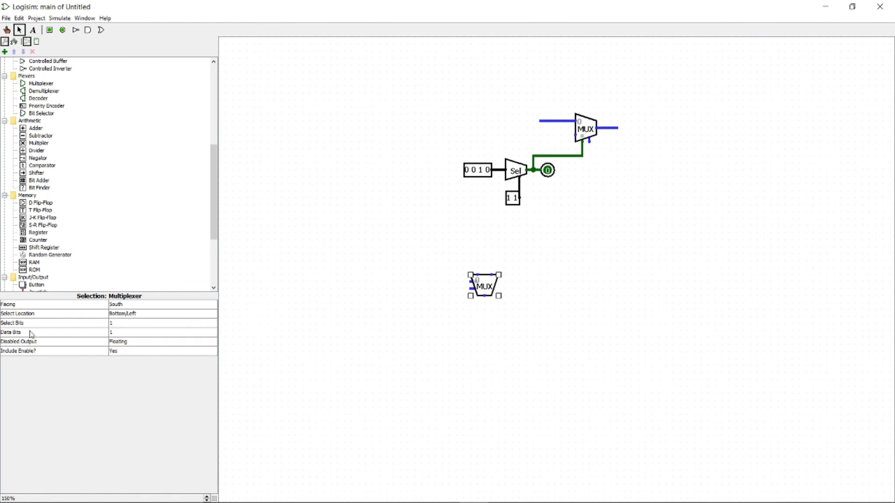
Step: Set the second multiplexer's Select Location to Top/Right
{"action": "left_click", "coordinate": [141, 314]}
{"action": "left_click", "coordinate": [141, 313]}
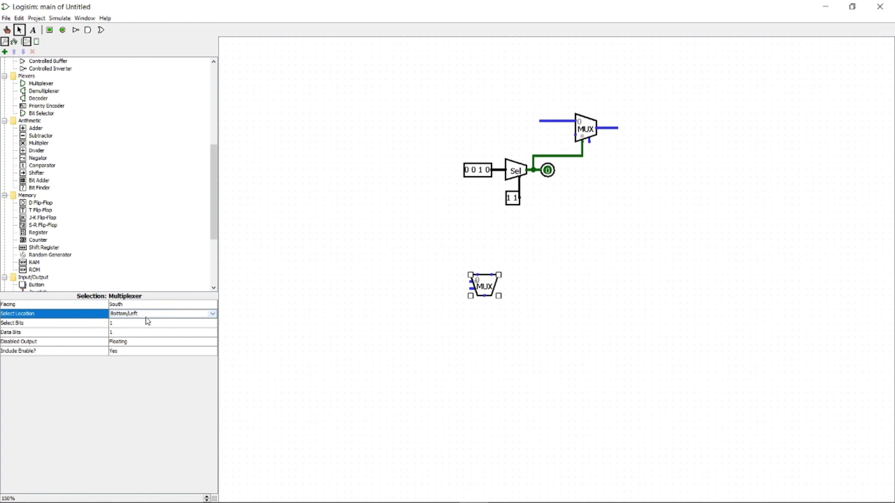
{"action": "left_click", "coordinate": [183, 313]}
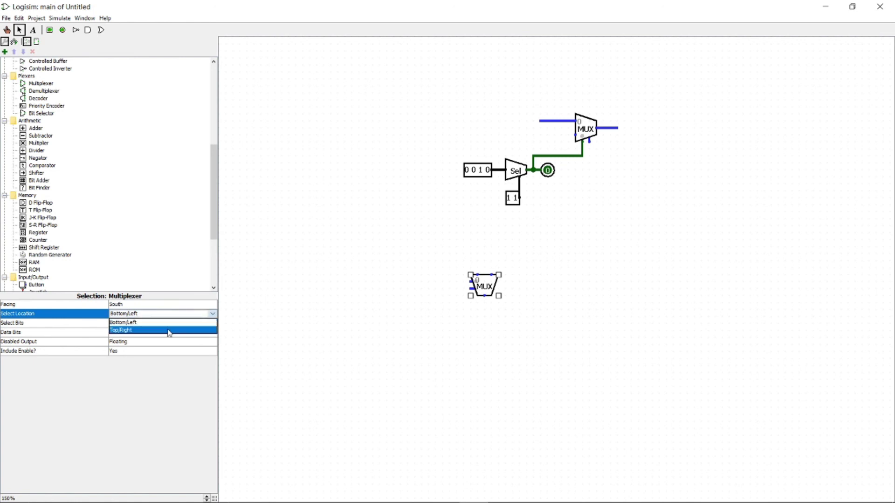
{"action": "left_click", "coordinate": [169, 331]}
{"action": "left_click", "coordinate": [165, 319]}
{"action": "left_click", "coordinate": [166, 318]}
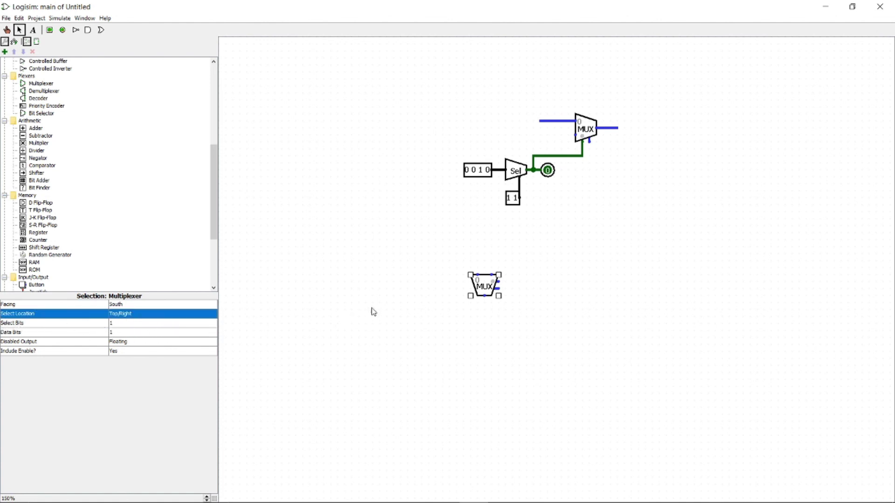
Step: Examine the available Select Bits choices and the full range of Data Bits choices for the second multiplexer
{"action": "left_click", "coordinate": [135, 324]}
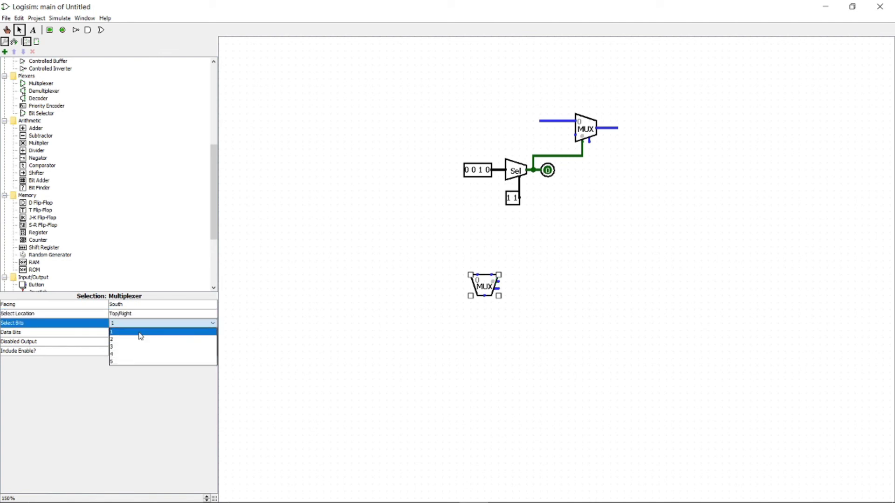
{"action": "left_click", "coordinate": [146, 325]}
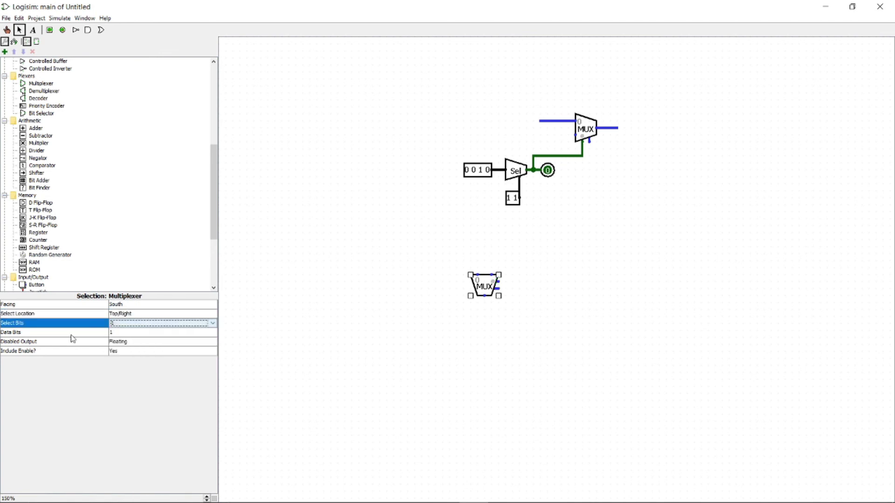
{"action": "left_click", "coordinate": [140, 333]}
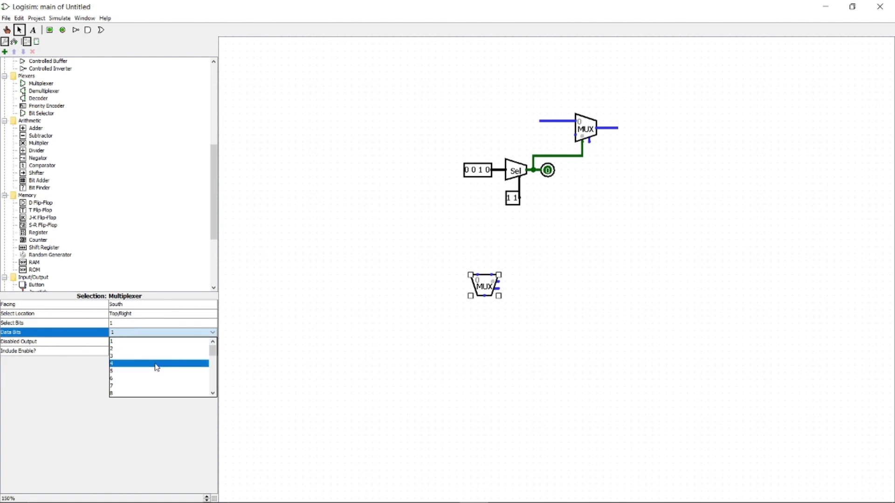
{"action": "left_click_drag", "start_coordinate": [215, 351], "coordinate": [215, 392]}
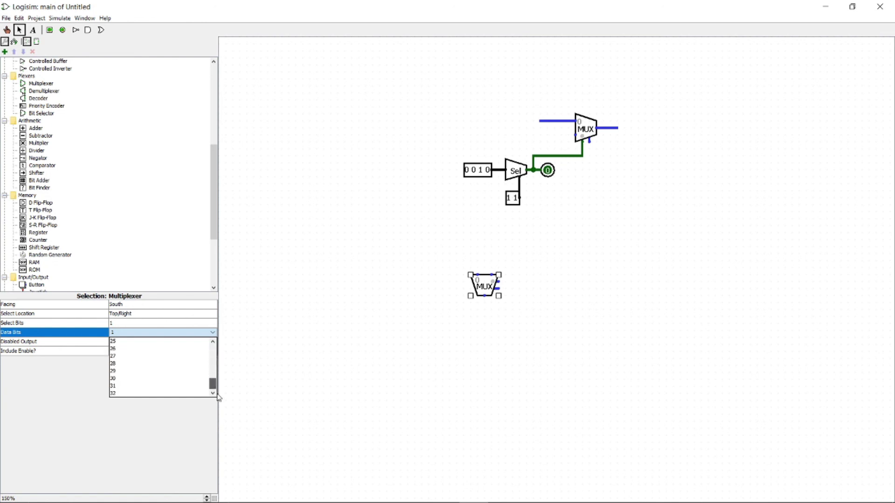
{"action": "left_click", "coordinate": [233, 391]}
{"action": "left_click", "coordinate": [284, 340]}
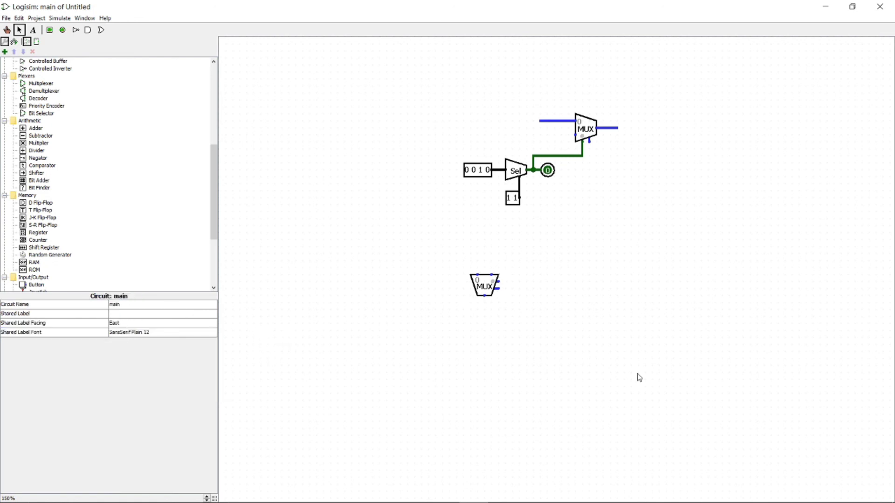
{"action": "left_click", "coordinate": [483, 290]}
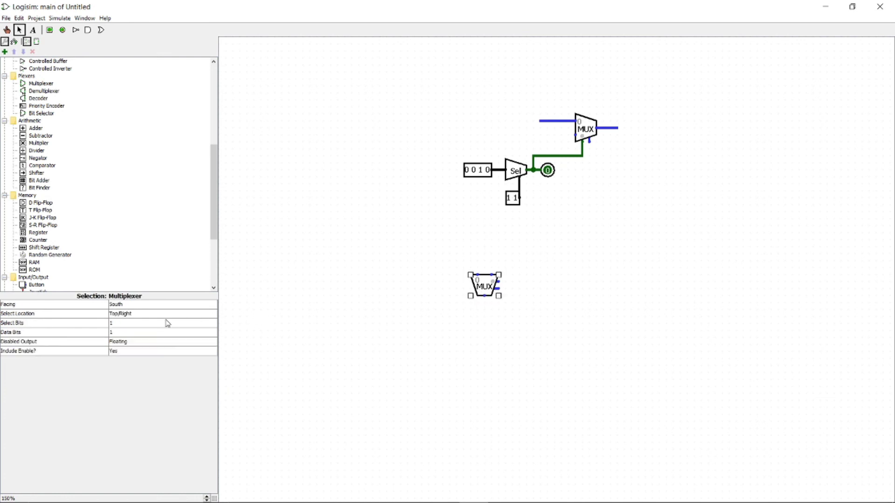
{"action": "left_click", "coordinate": [171, 336]}
{"action": "left_click", "coordinate": [231, 347]}
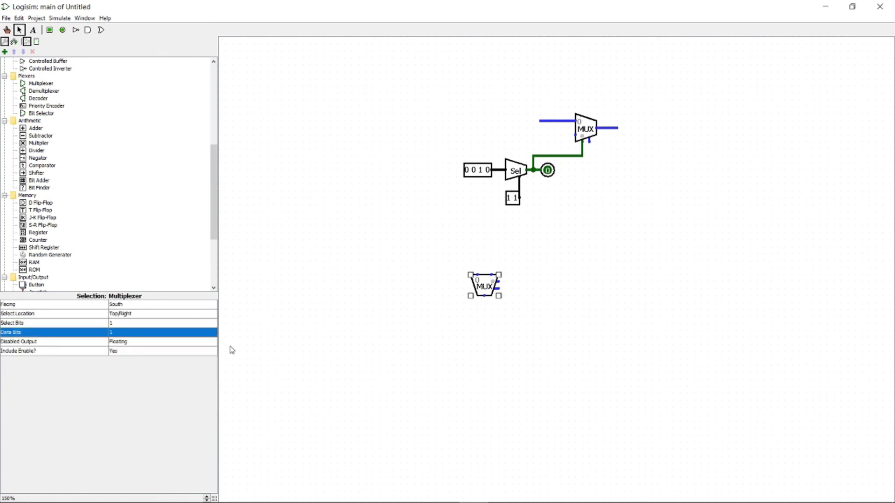
{"action": "left_click", "coordinate": [196, 333]}
{"action": "left_click_drag", "start_coordinate": [212, 354], "coordinate": [206, 396]}
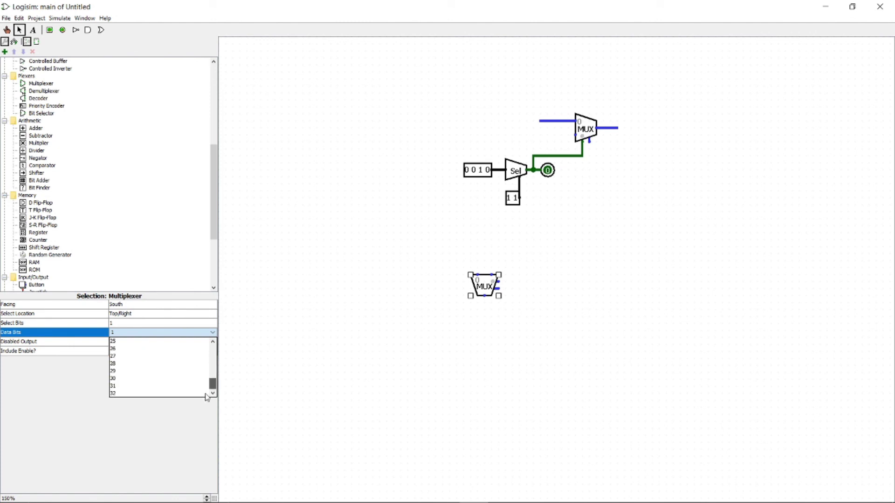
{"action": "left_click", "coordinate": [181, 403]}
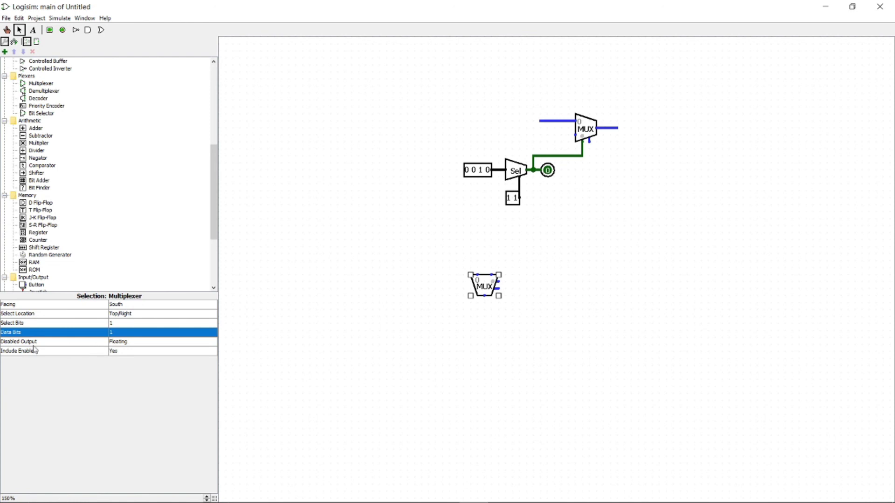
Step: Review the Disabled Output options of the second multiplexer and choose Floating
{"action": "left_click", "coordinate": [136, 345]}
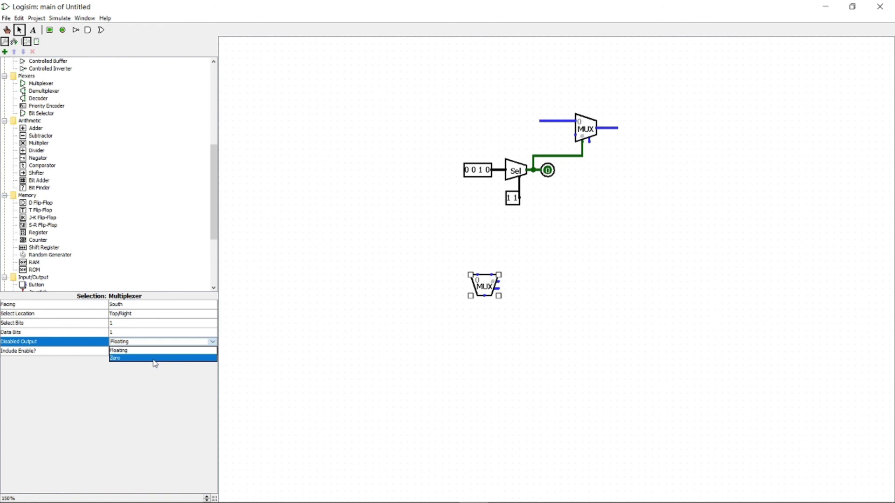
{"action": "left_click", "coordinate": [189, 347]}
{"action": "left_click", "coordinate": [161, 343]}
{"action": "left_click", "coordinate": [159, 350]}
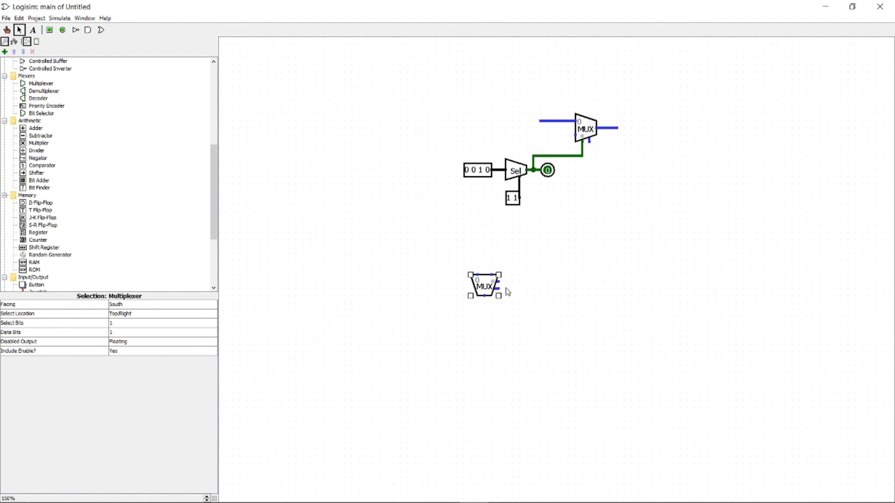
Step: Set the second multiplexer's Include Enable? option to No
{"action": "left_click", "coordinate": [134, 353]}
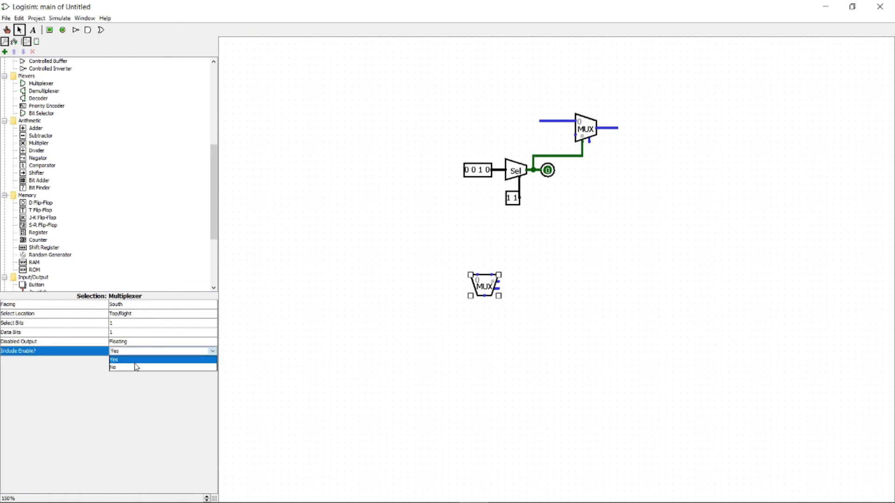
{"action": "left_click", "coordinate": [137, 367]}
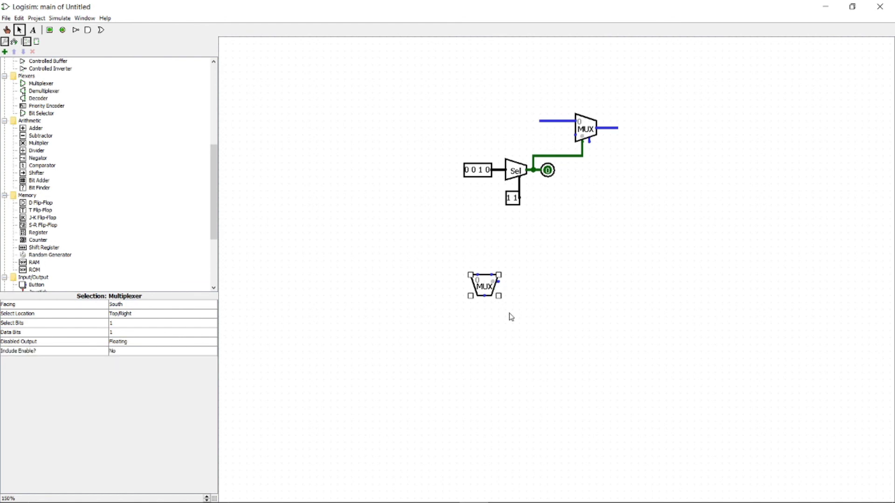
{"action": "left_click_drag", "start_coordinate": [210, 202], "coordinate": [218, 177]}
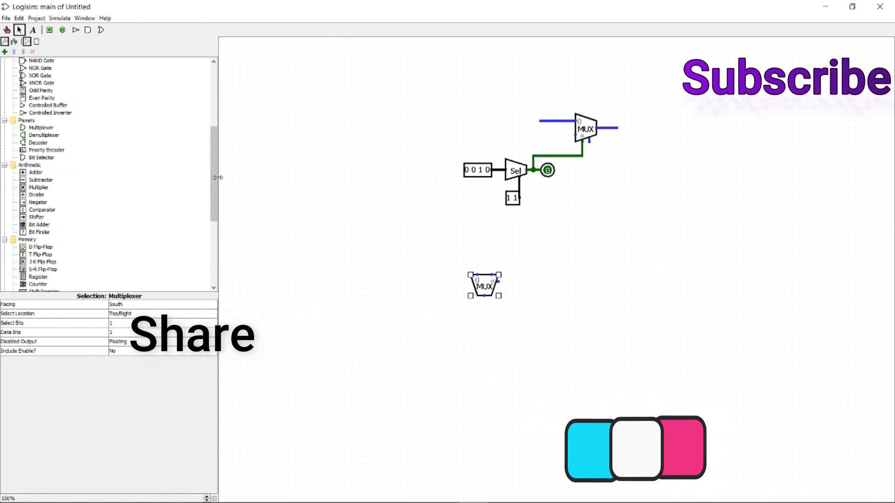